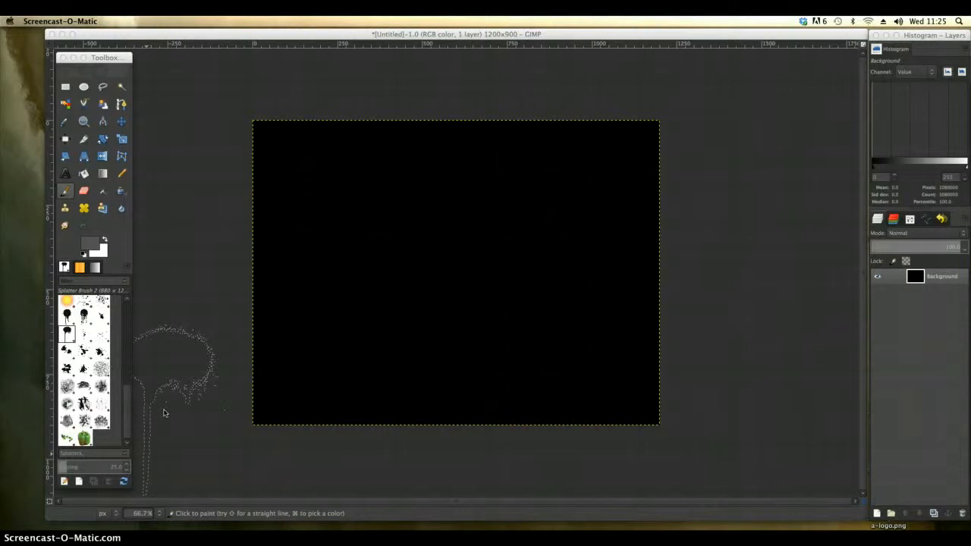
Step: Arrange the workspace so the toolbox sits at the far side of the canvas, with the layers dock brought in front of the image window
left_click(418, 35)
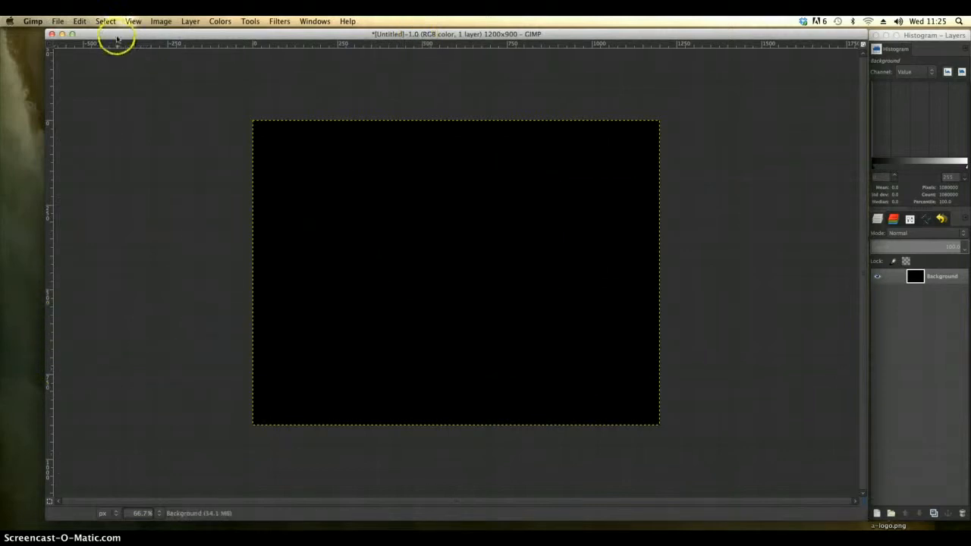
left_click_drag(115, 34, 57, 44)
left_click(61, 161)
left_click(104, 59)
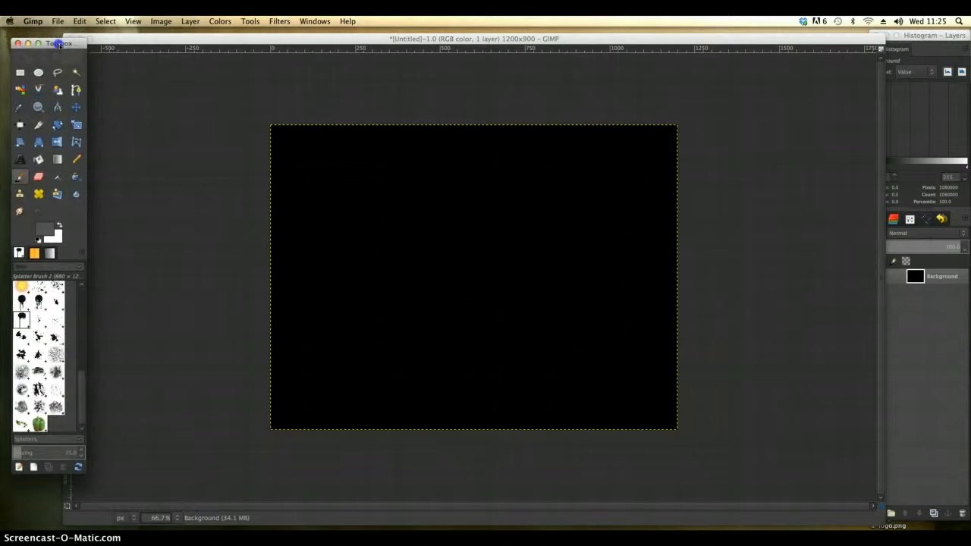
left_click(109, 37)
left_click(293, 73)
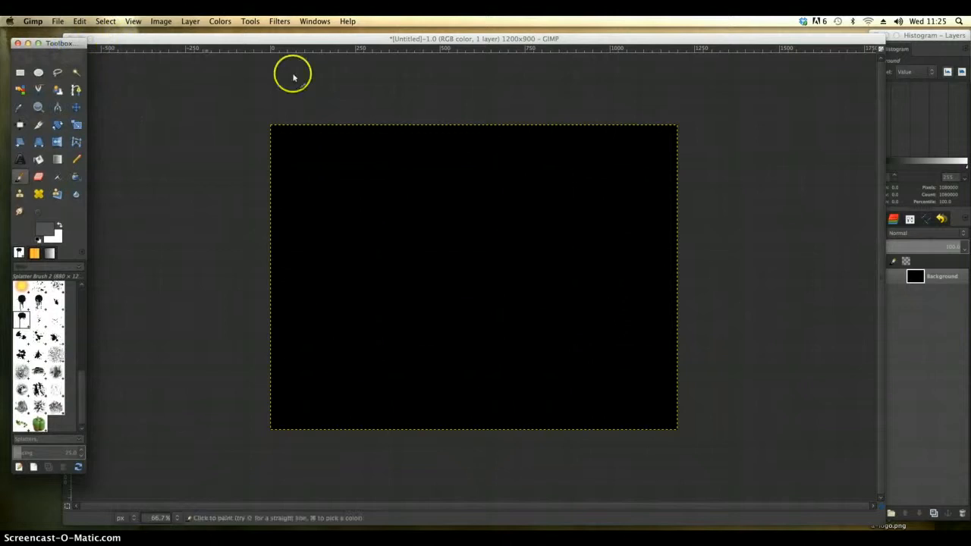
left_click(932, 38)
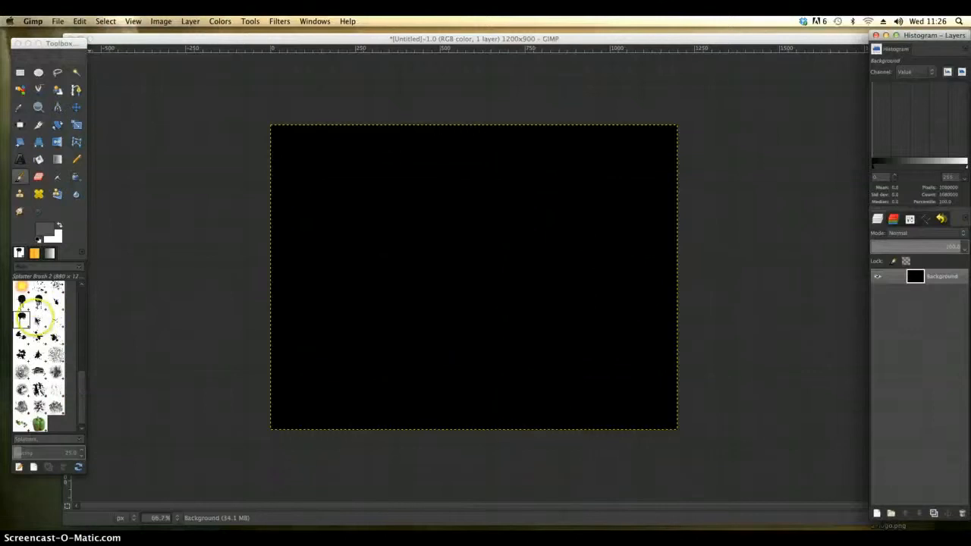
Step: Choose the dripping Splatter Brush 1 as the paintbrush tip
left_click(38, 302)
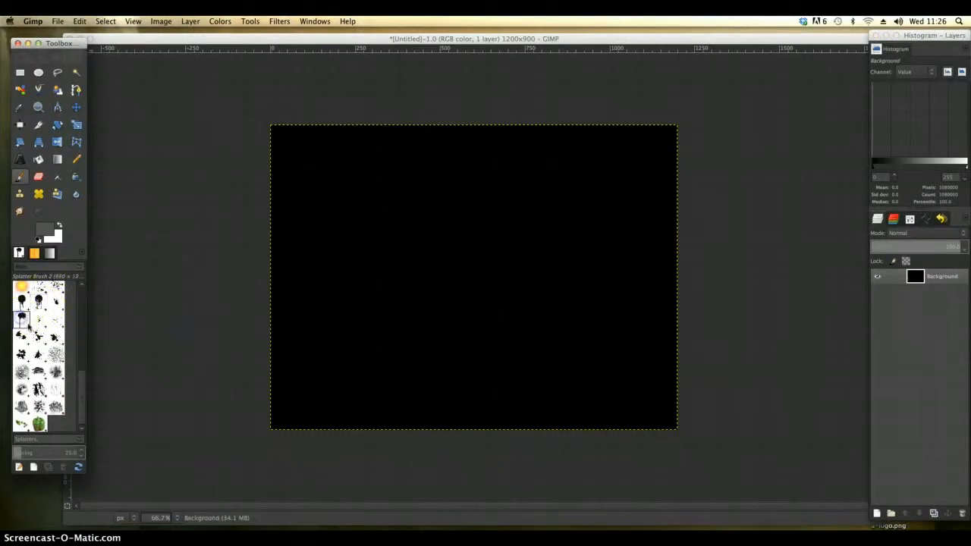
left_click(38, 354)
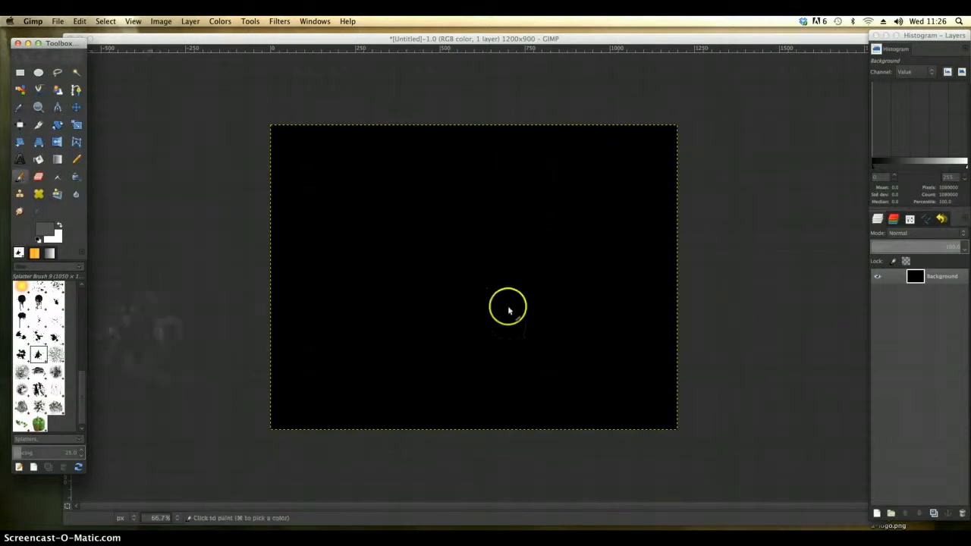
mouse_move(509, 307)
left_mouse_down()
mouse_move(477, 251)
mouse_move(445, 317)
mouse_move(481, 268)
mouse_move(157, 422)
left_mouse_up()
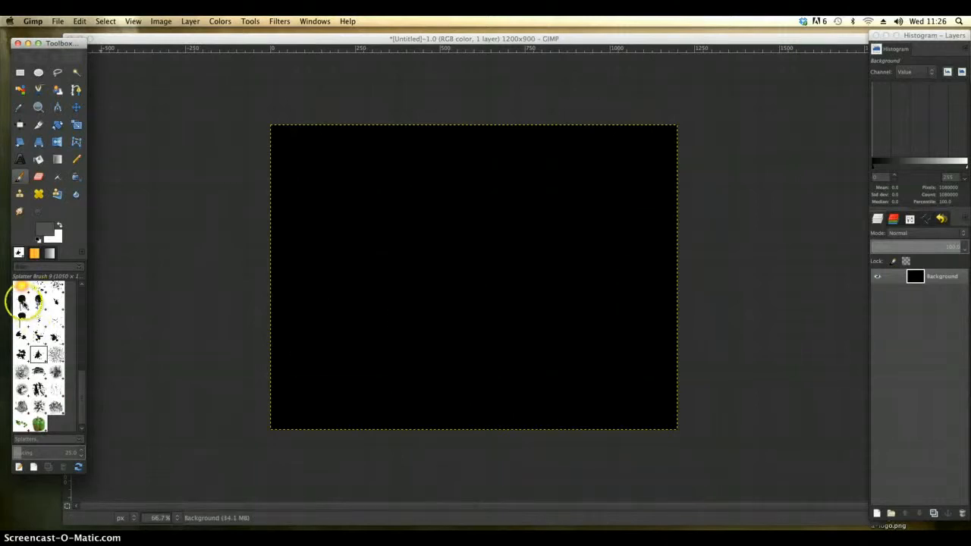
left_click(39, 301)
left_click(23, 319)
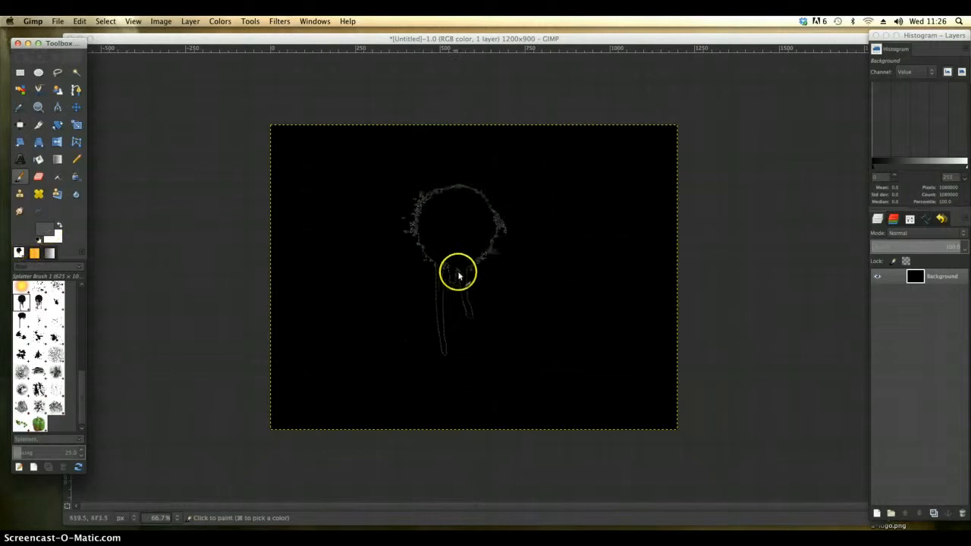
Step: Stamp one grey paint splatter on the Background layer, and undo the stamp
left_click(459, 275)
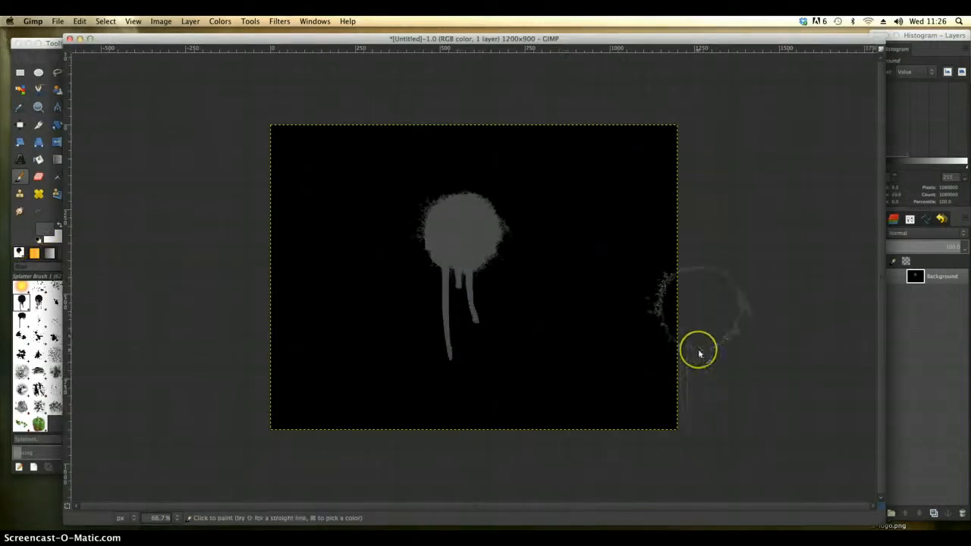
left_click(936, 38)
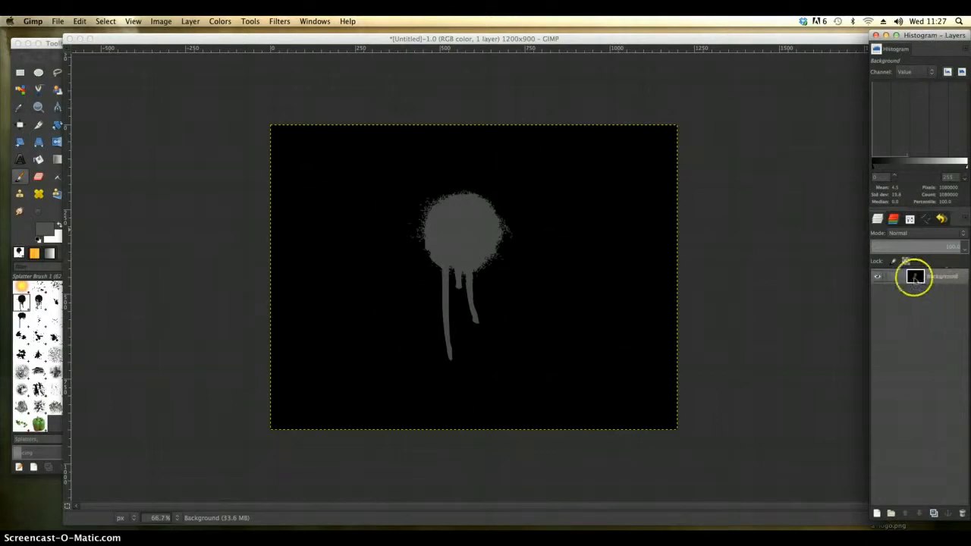
left_click(935, 280)
key("super+z")
key("super+z")
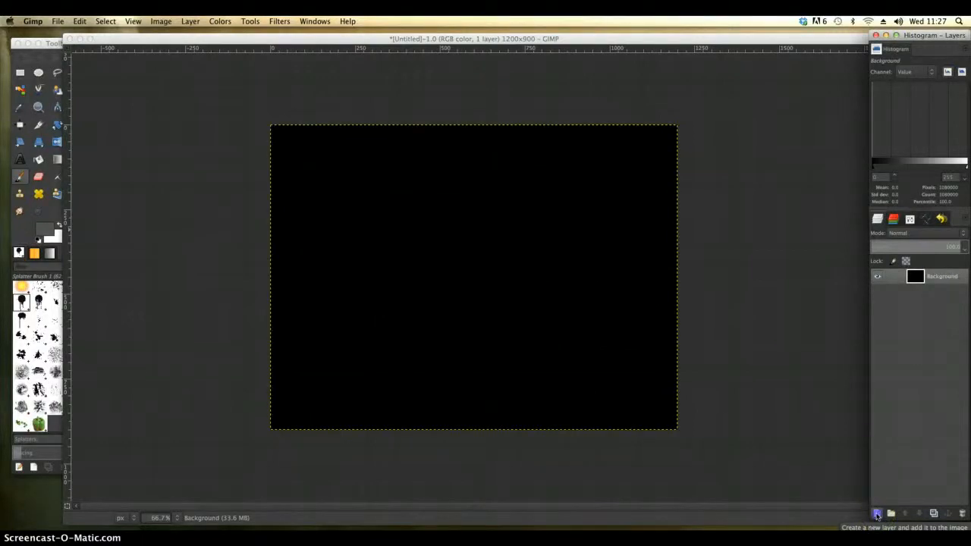
Step: Add a new transparent layer above the background and stamp one grey dripping splatter near the middle of the canvas
left_click(877, 513)
left_click(111, 183)
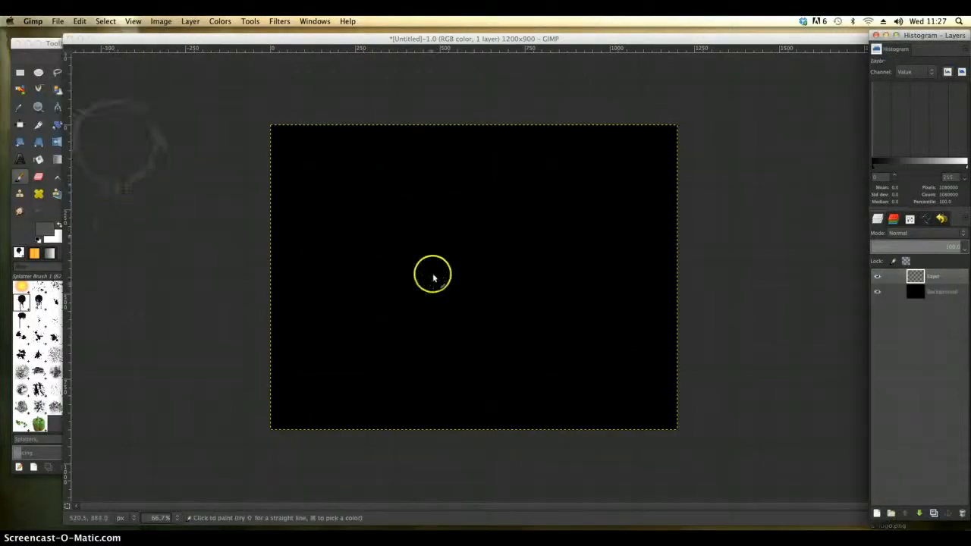
mouse_move(432, 278)
left_mouse_down()
mouse_move(445, 258)
mouse_move(471, 271)
left_mouse_up()
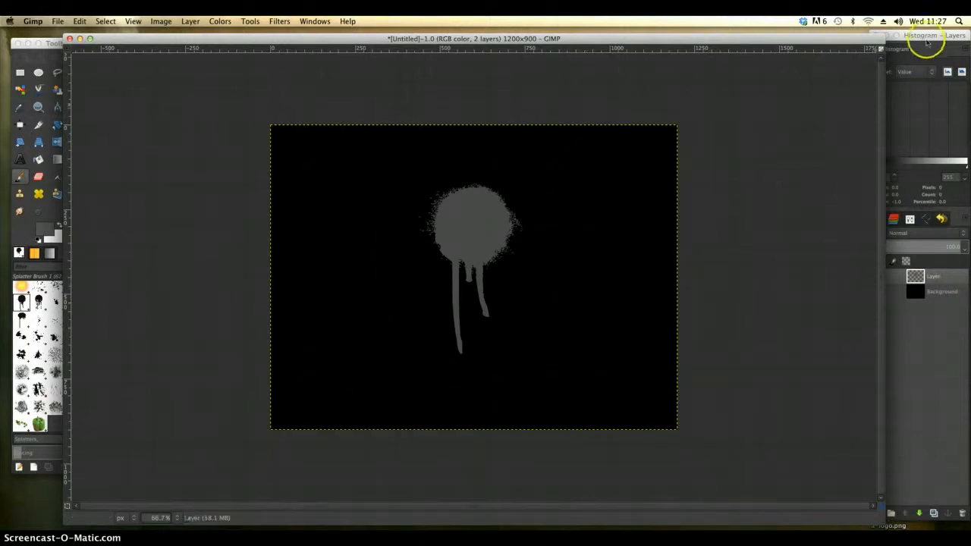
Step: Enlarge the paintbrush slightly and stamp a second splatter overlapping the first one's right edge
left_click(927, 43)
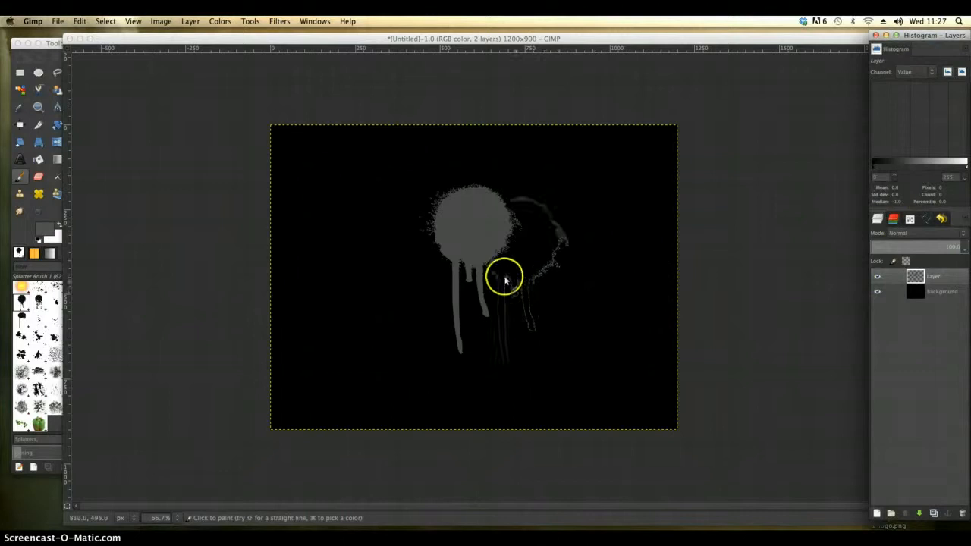
left_click(911, 219)
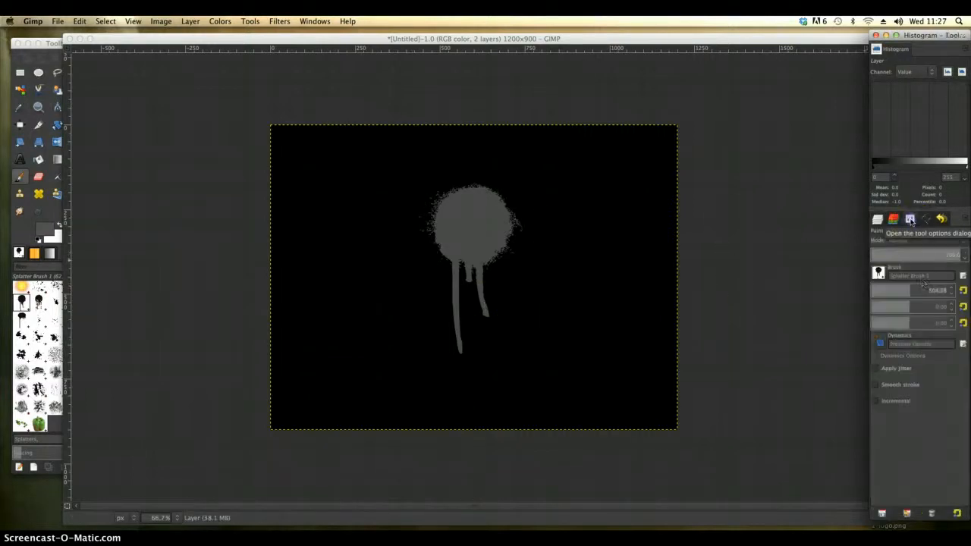
mouse_move(921, 291)
left_mouse_down()
mouse_move(897, 305)
mouse_move(937, 291)
left_mouse_up()
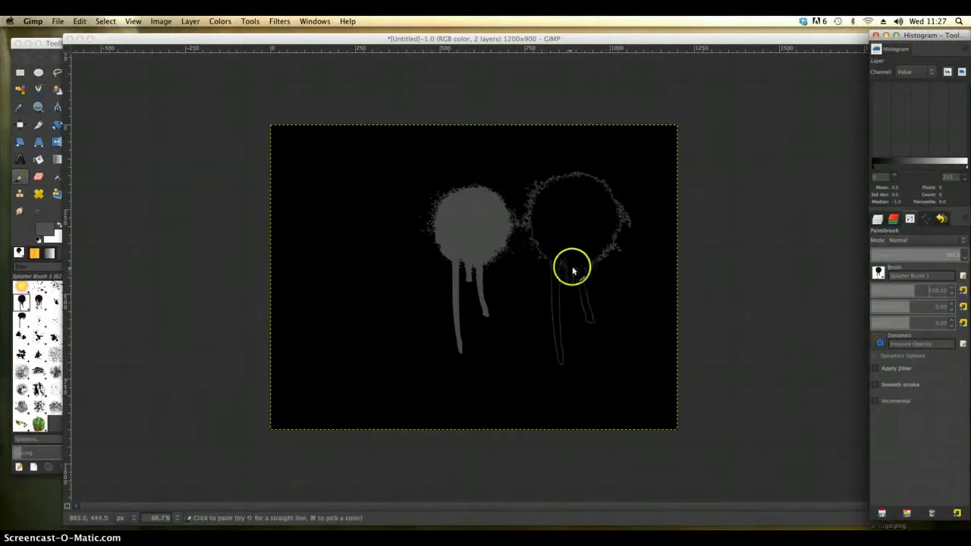
left_click(526, 263)
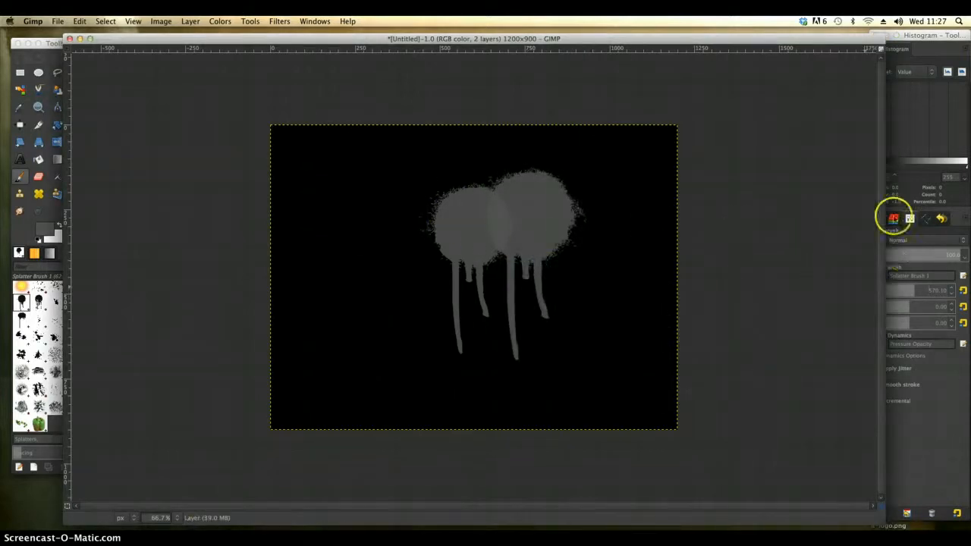
Step: Apply the Glowing Hot alpha-to-logo effect to the splatter layer with an effect size of 50 pixels and a black background
left_click(914, 38)
left_click(878, 219)
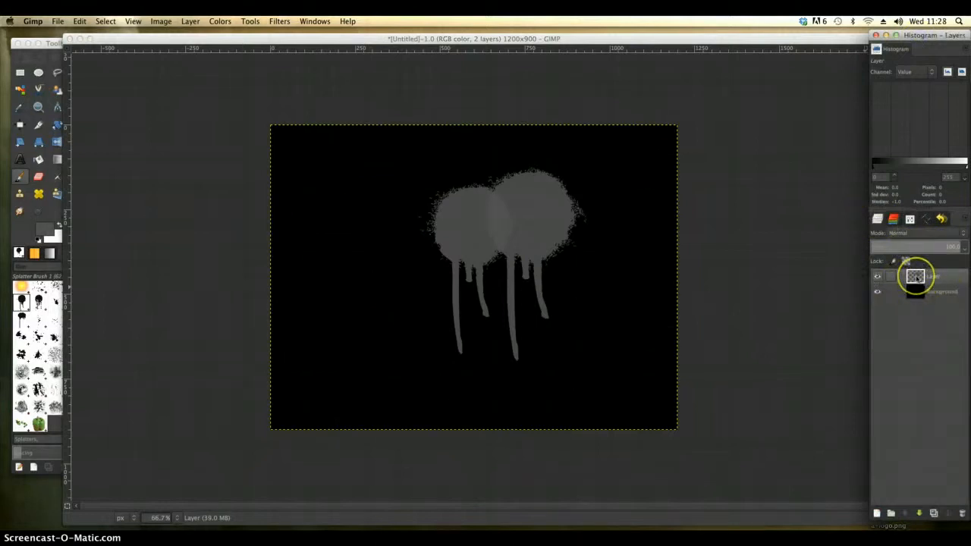
left_click(279, 22)
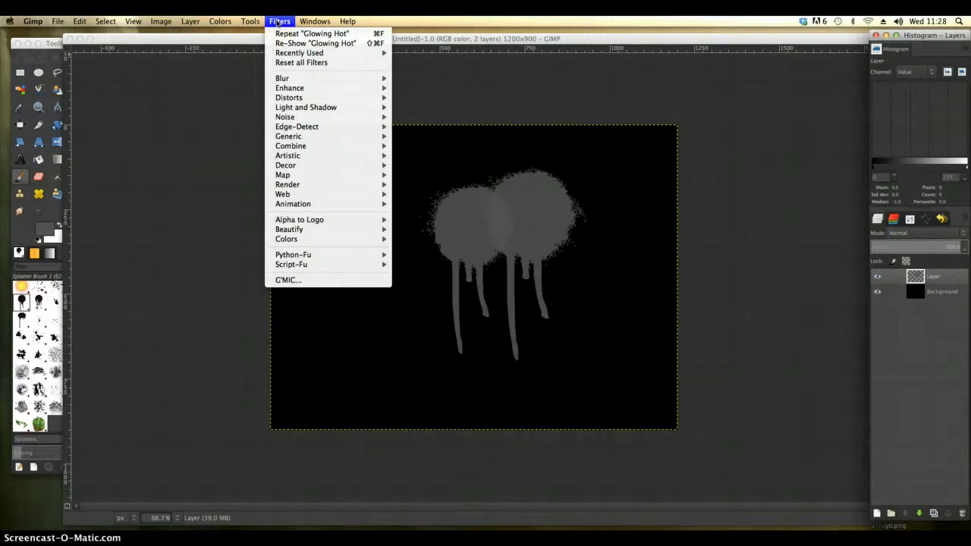
left_click(341, 221)
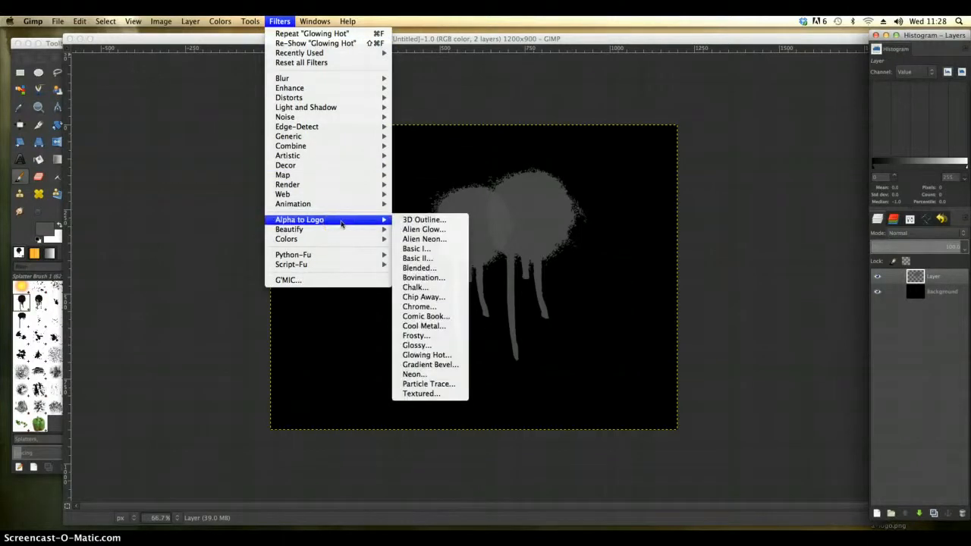
left_click(426, 219)
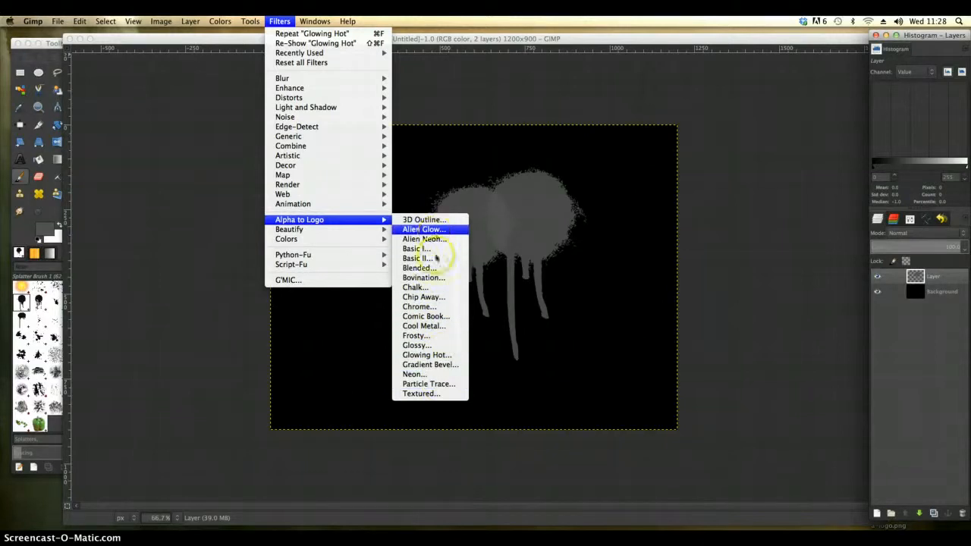
left_click(440, 357)
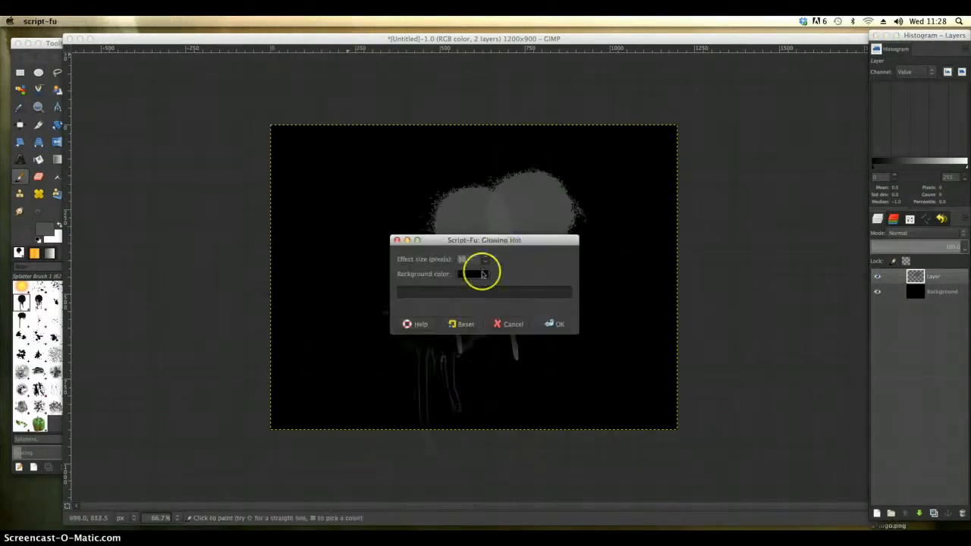
left_click(503, 240)
left_click_drag(503, 240, 245, 146)
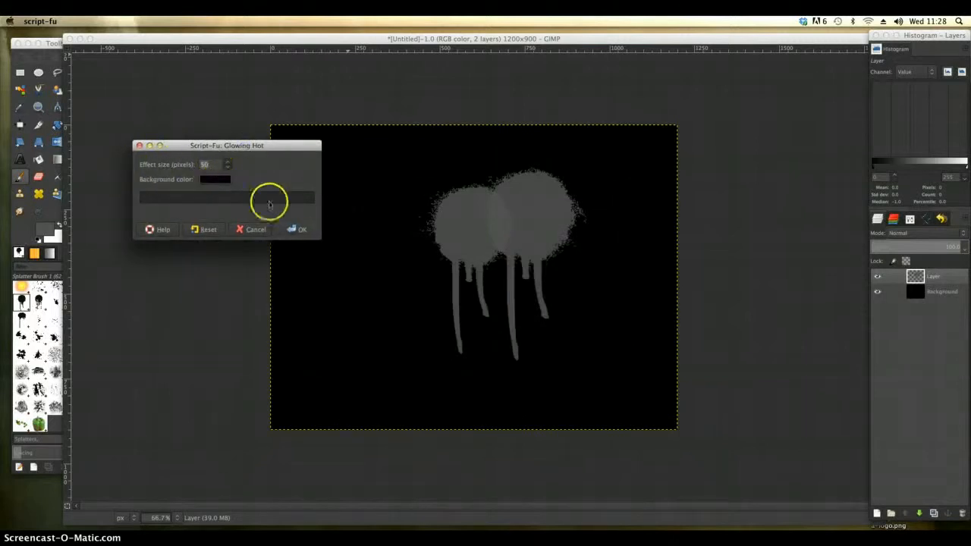
left_click(298, 231)
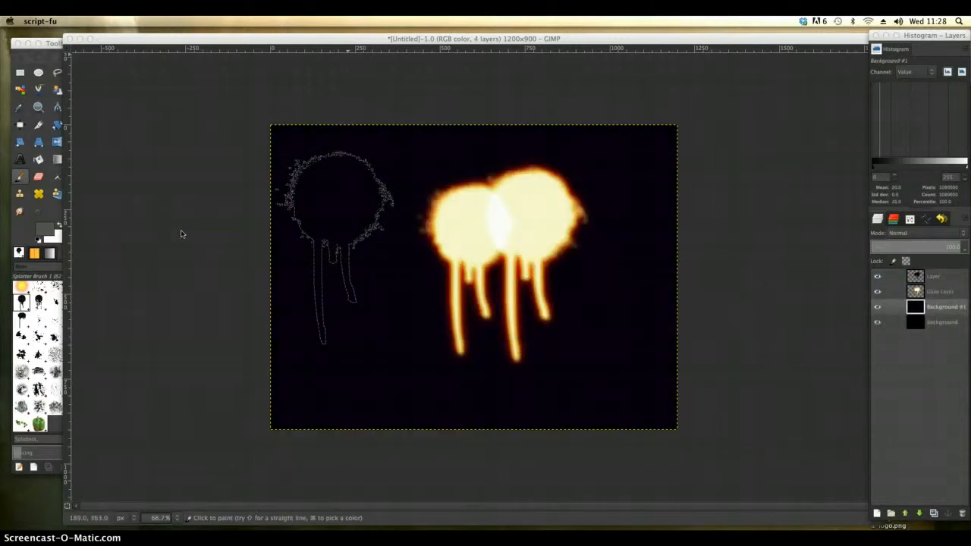
Step: Add a new 1200 × 900 px transparent layer directly above Background #1
key("shift+super+a")
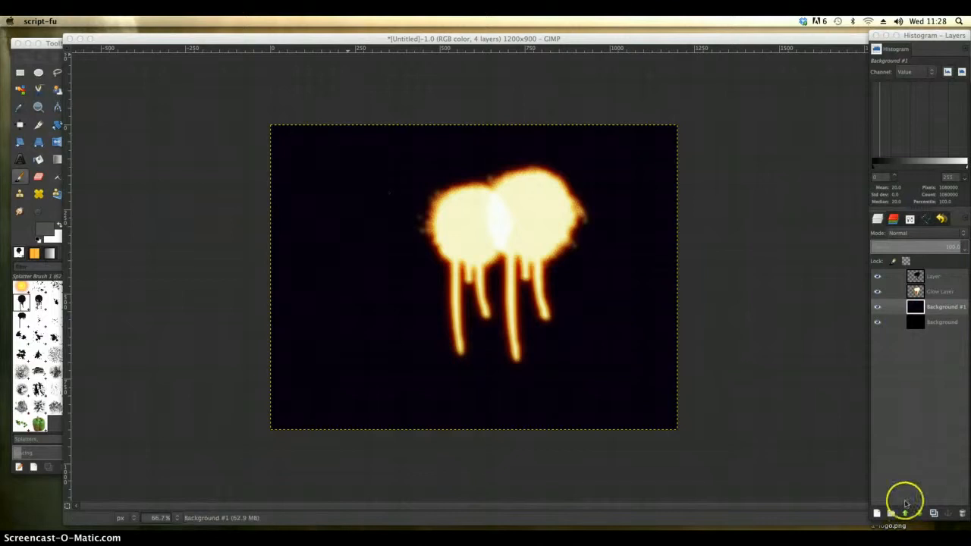
left_click(876, 513)
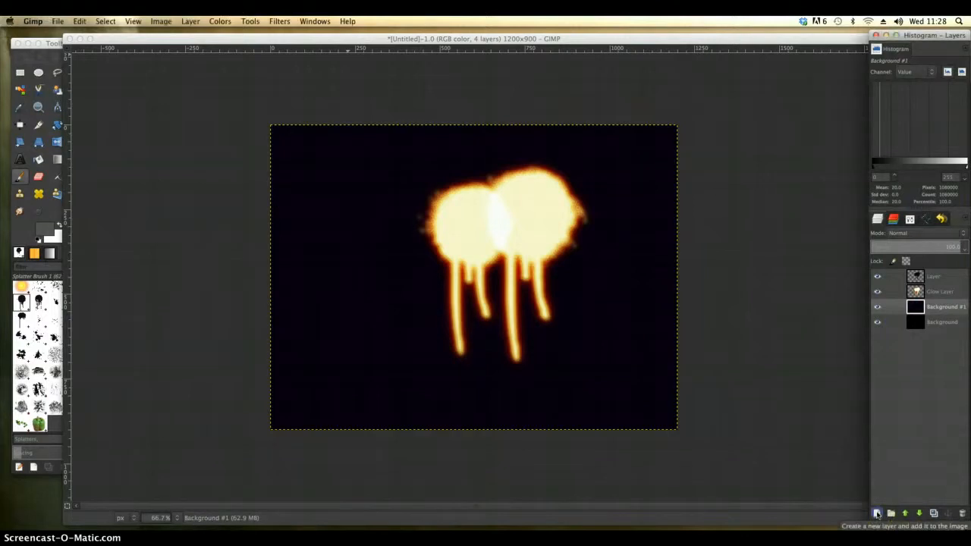
left_click(877, 514)
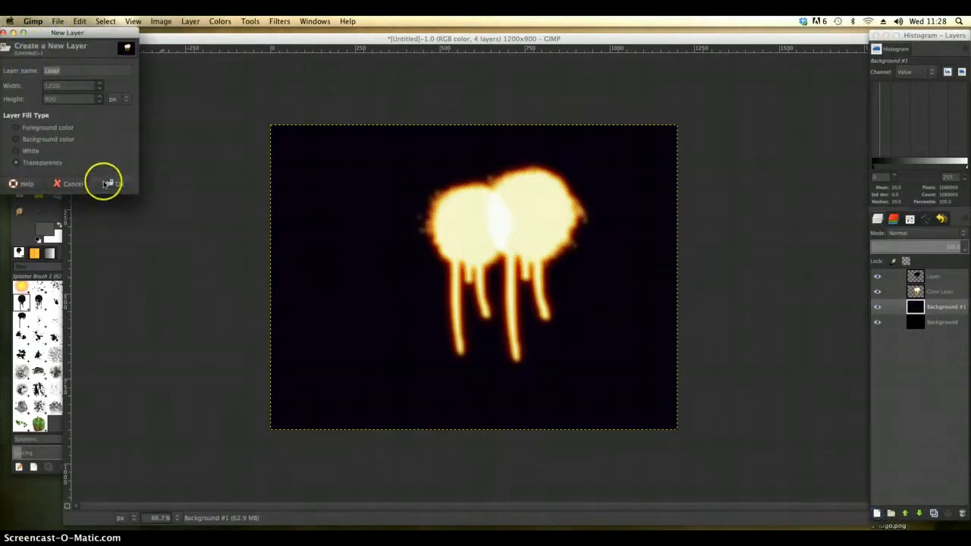
left_click(109, 184)
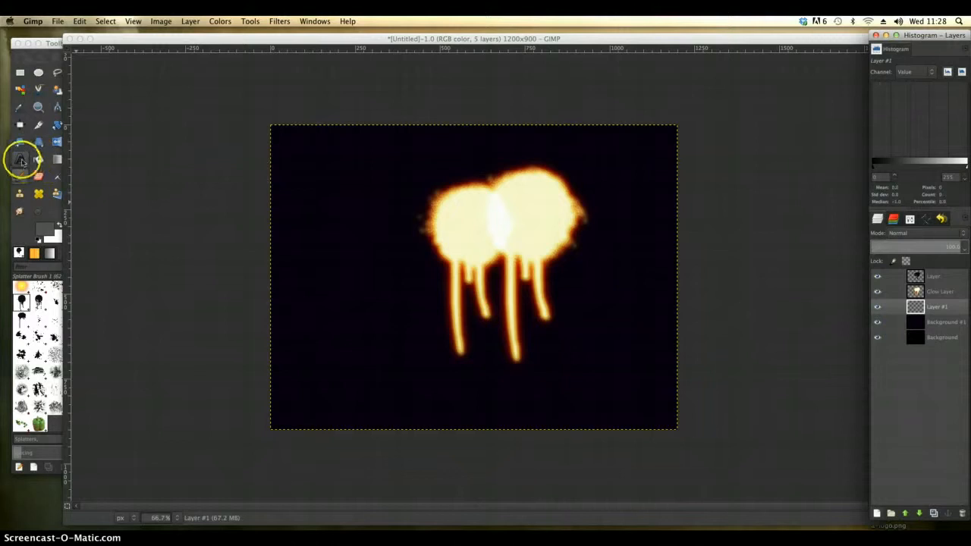
Step: Add the text GIMP at 200 px in a text box about 1009 × 342 px across the lower part of the image
left_click(21, 161)
left_click_drag(295, 306, 635, 422)
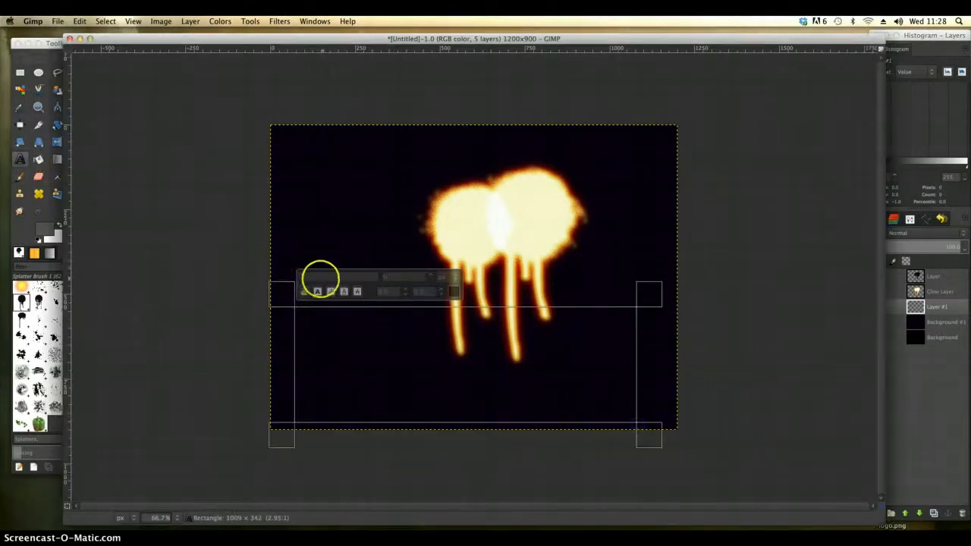
left_click(319, 277)
type("Chop")
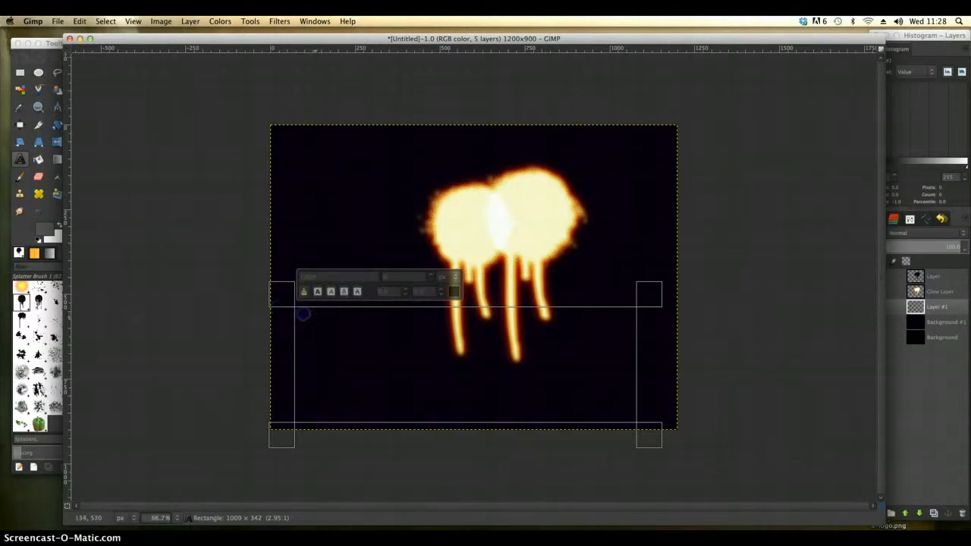
type("GIMP")
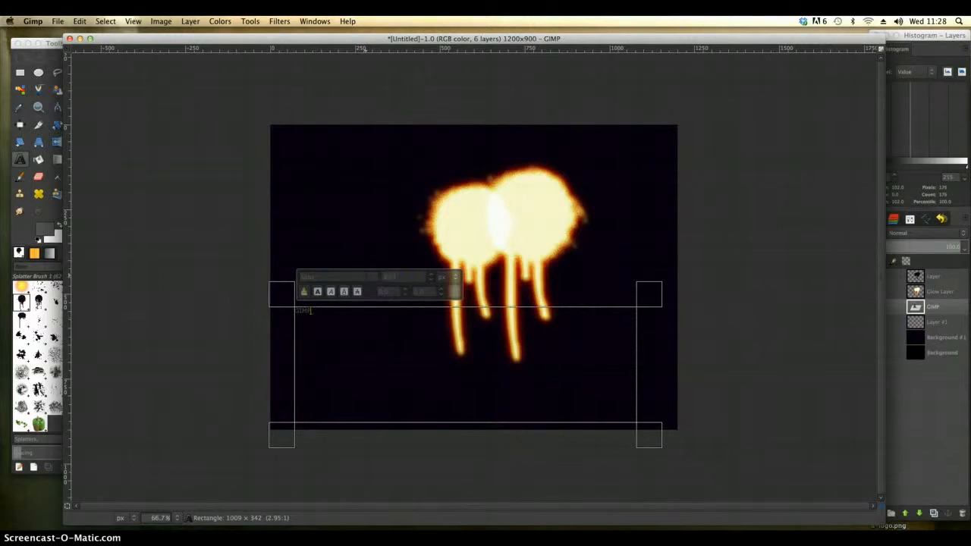
left_click(331, 277)
left_click(315, 311)
left_click_drag(415, 274, 371, 280)
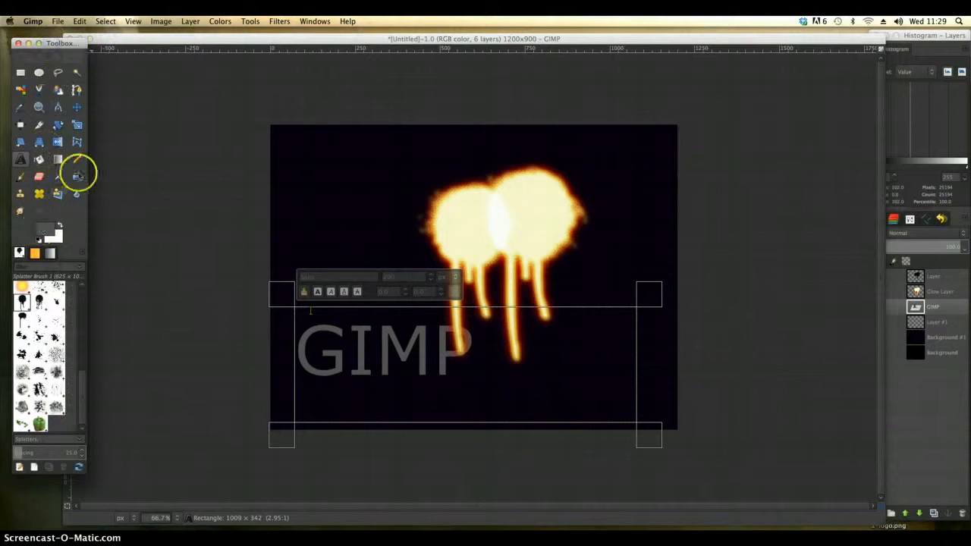
Step: Nudge the GIMP text slightly up and to the right, and make the Glow Layer active
left_click(79, 109)
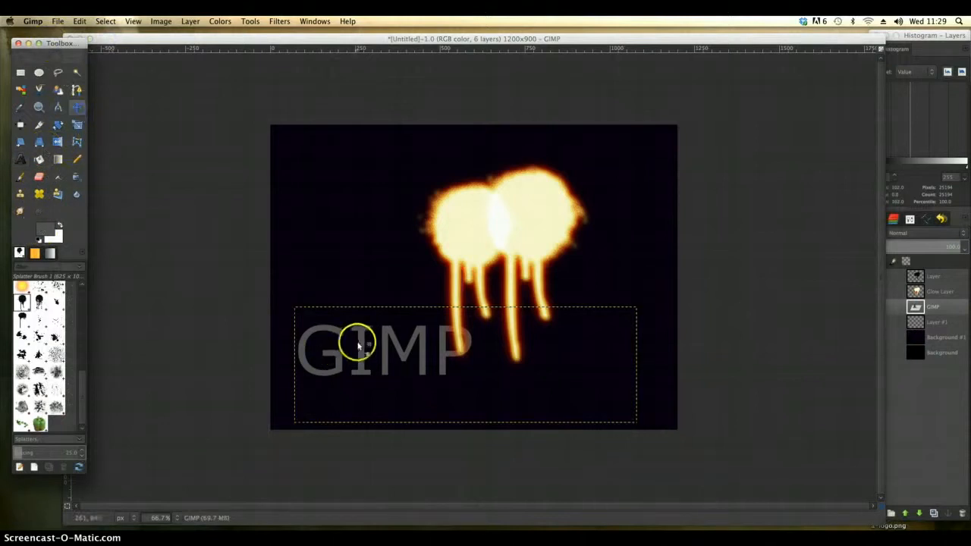
mouse_move(360, 344)
left_mouse_down()
mouse_move(454, 343)
mouse_move(490, 245)
mouse_move(470, 319)
mouse_move(476, 378)
mouse_move(464, 367)
mouse_move(480, 364)
mouse_move(479, 372)
mouse_move(391, 369)
mouse_move(365, 311)
mouse_move(361, 341)
left_mouse_up()
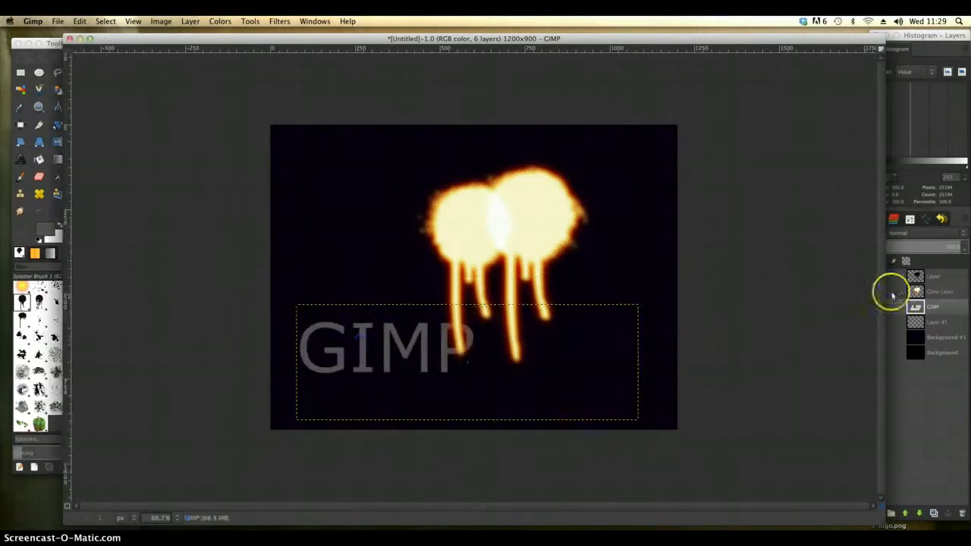
left_click(935, 293)
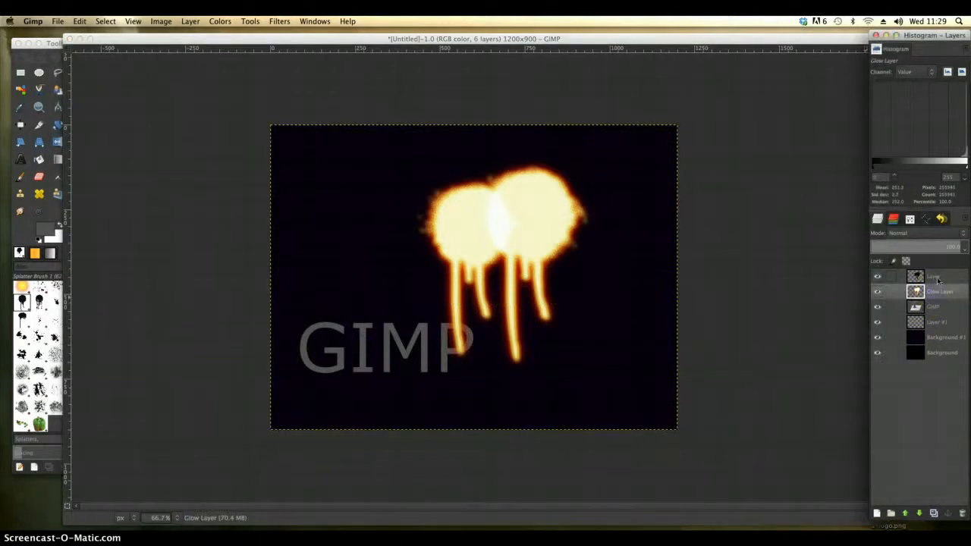
Step: Delete the topmost Overlay-mode layer above the Glow Layer
left_click(938, 279)
right_click(938, 279)
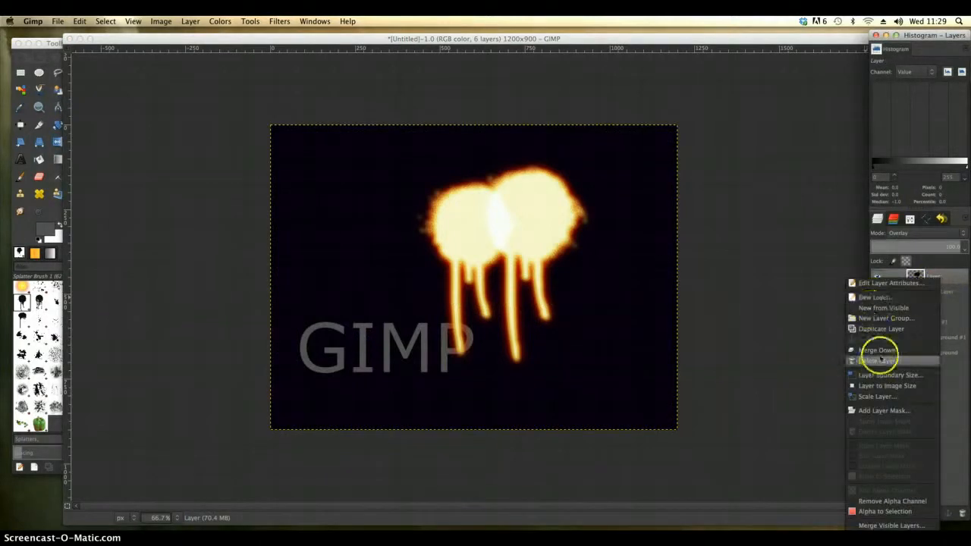
left_click(878, 361)
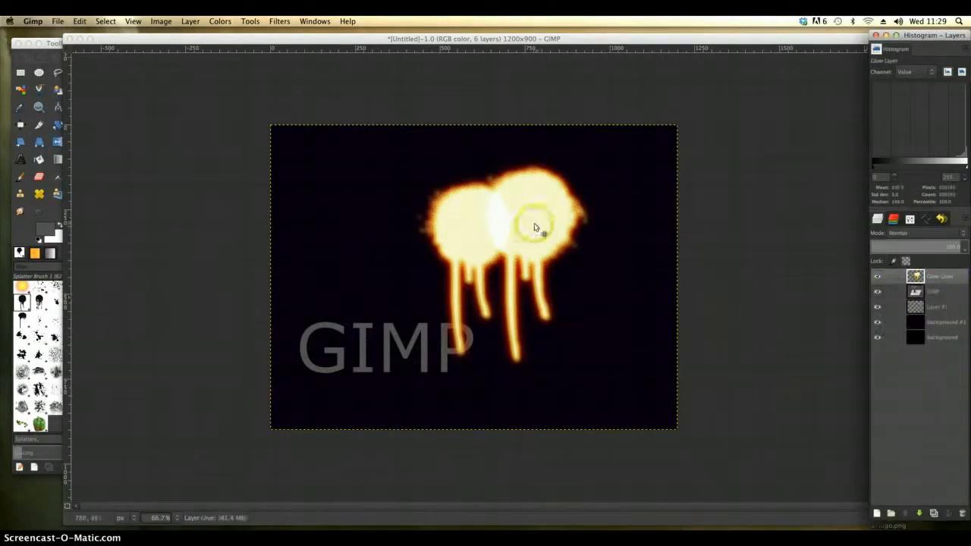
Step: Move the glowing splatters down and to the right, and raise the GIMP text to sit just left of them
left_click_drag(527, 218, 585, 263)
left_click_drag(443, 339, 445, 260)
left_click(421, 296)
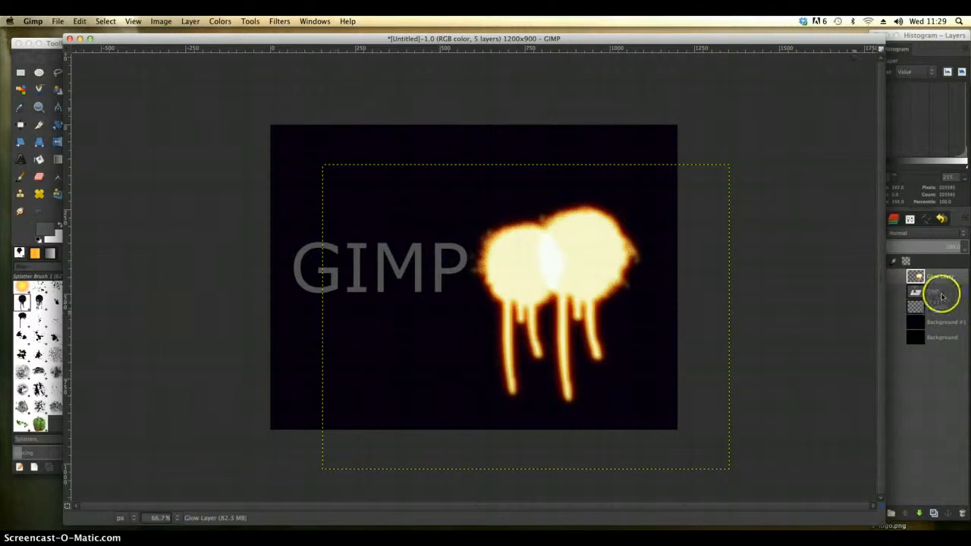
Step: Apply the Glowing Hot alpha-to-logo effect to the GIMP text layer with an effect size of 50 pixels and a black background
left_click(940, 294)
left_click(279, 21)
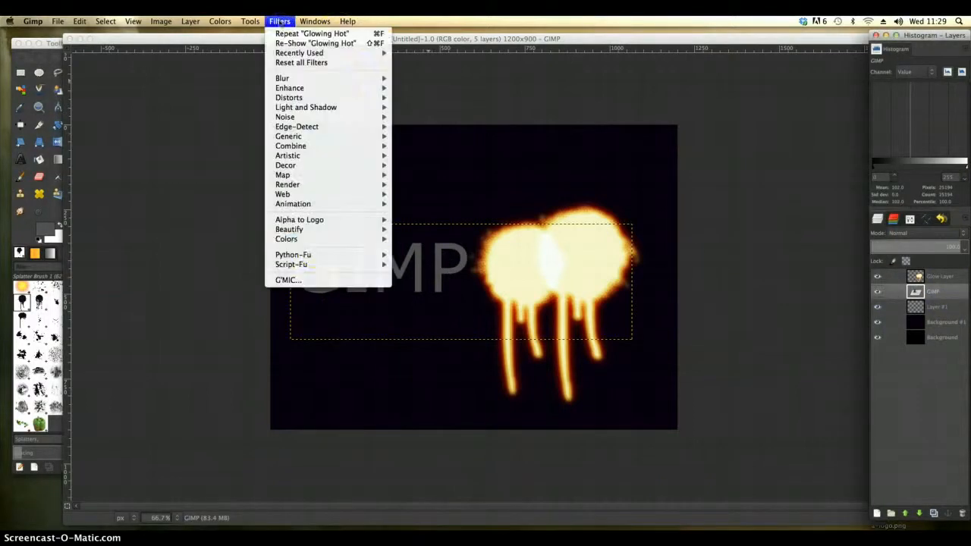
mouse_move(311, 220)
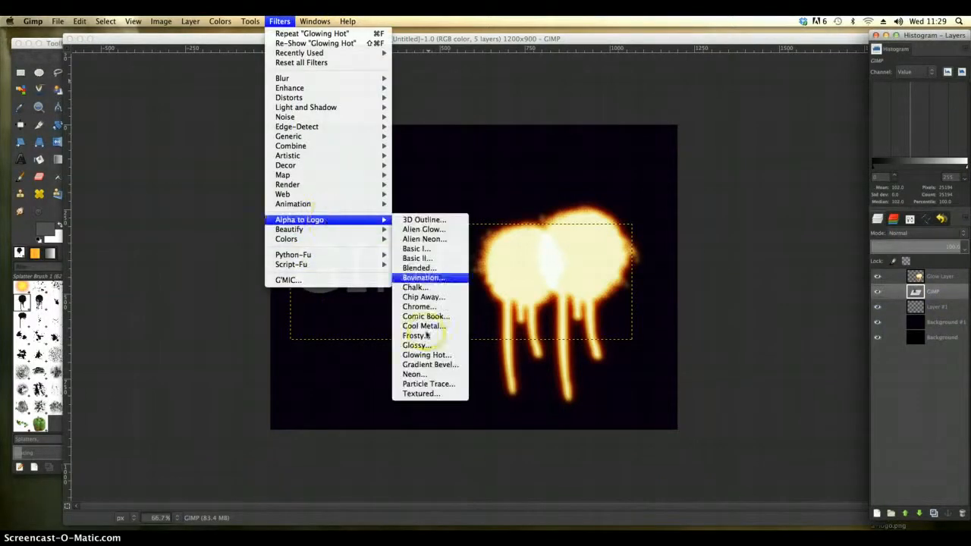
left_click(427, 355)
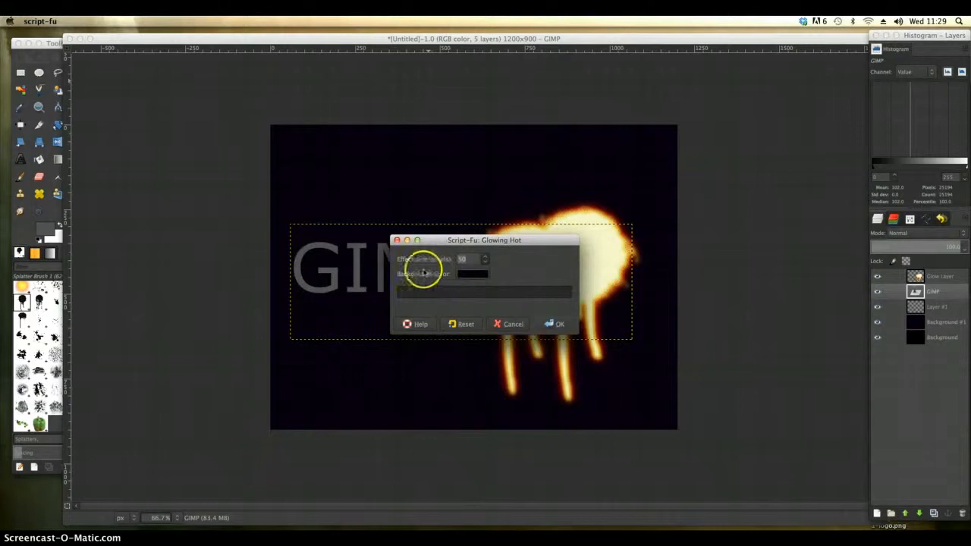
left_click(553, 325)
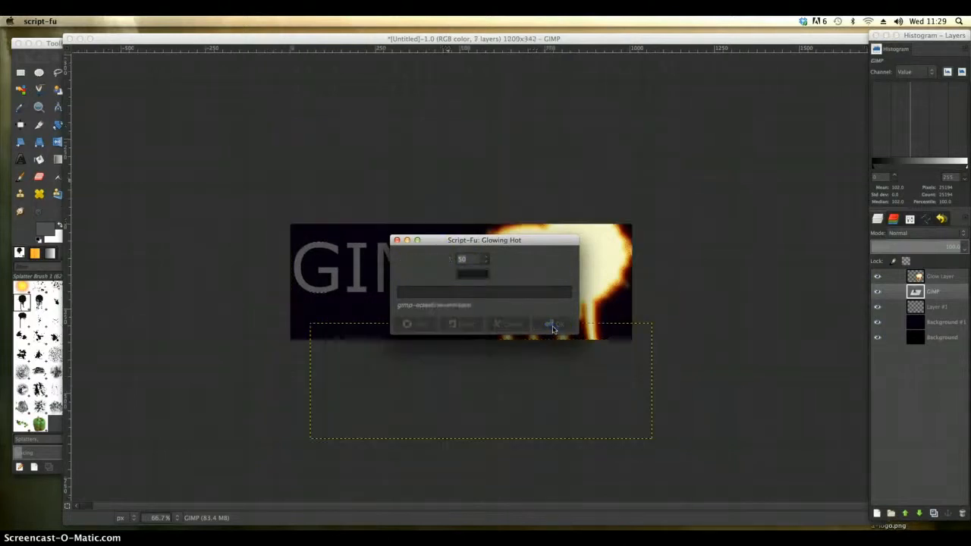